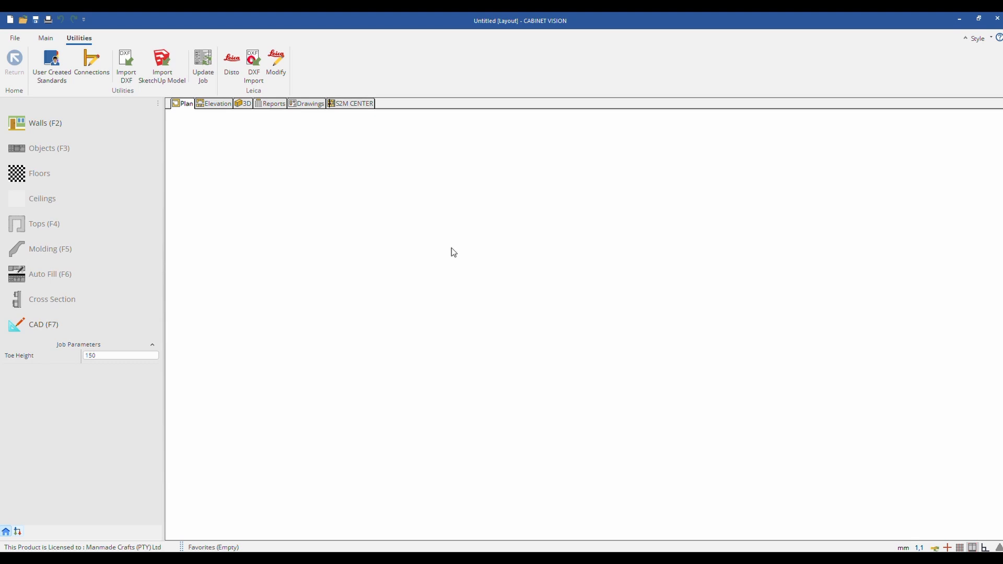
# Start a SketchUp model import and open the file Andano 180-U.skp from the Andano folder.
pyautogui.click(46, 38)
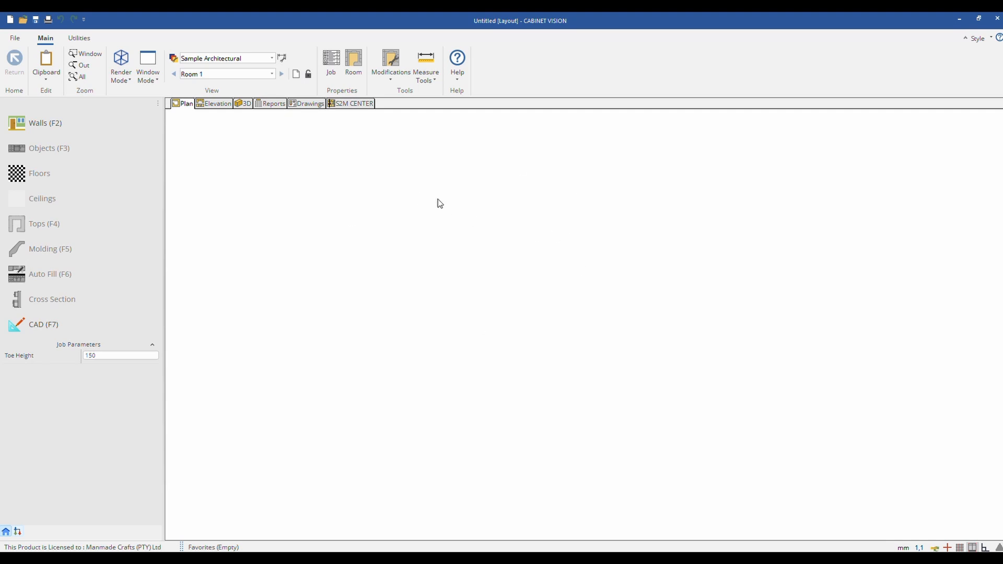
pyautogui.click(93, 39)
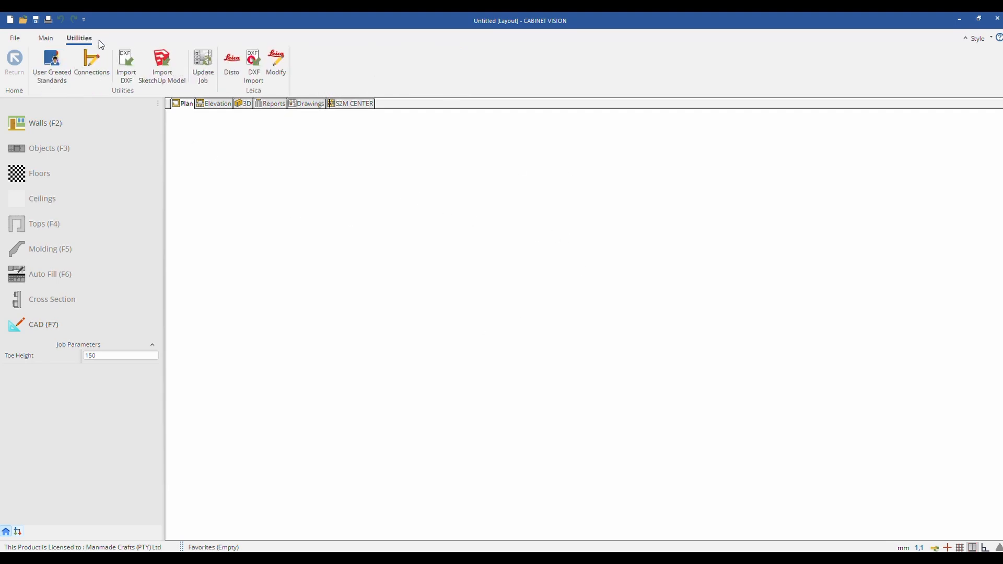
pyautogui.click(163, 71)
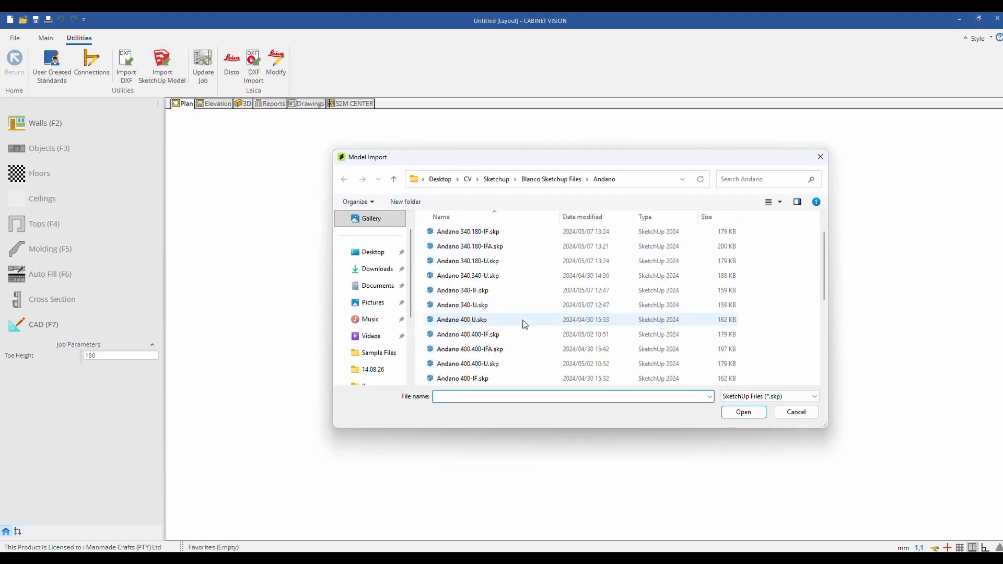
pyautogui.scroll(1, 504, 285)
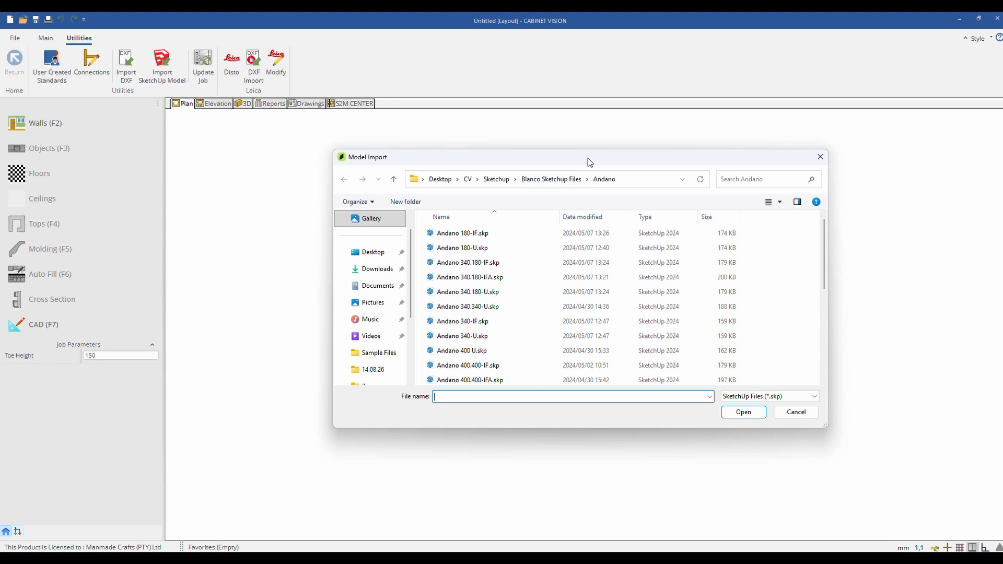
pyautogui.moveTo(589, 161); pyautogui.dragTo(526, 153)
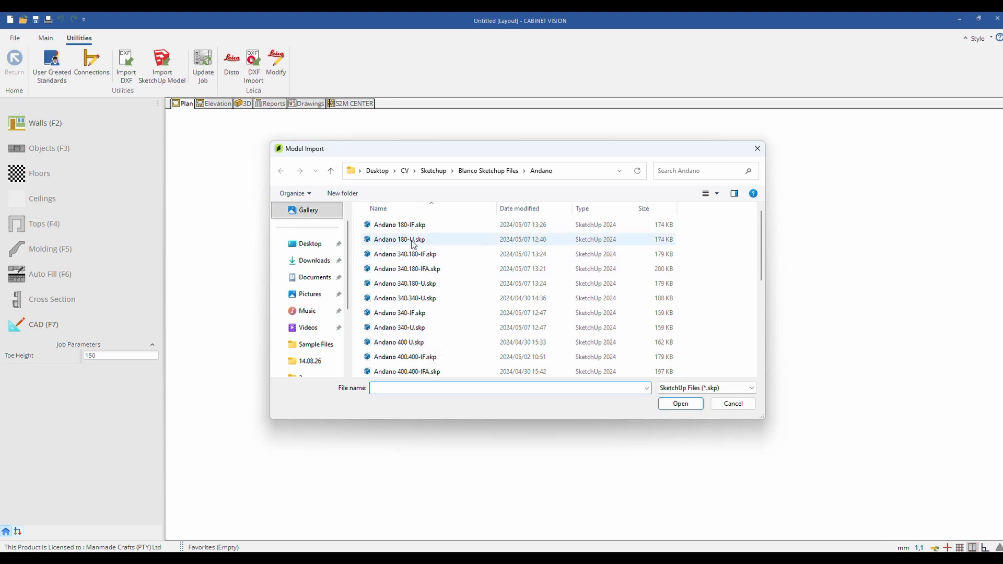
pyautogui.click(375, 244)
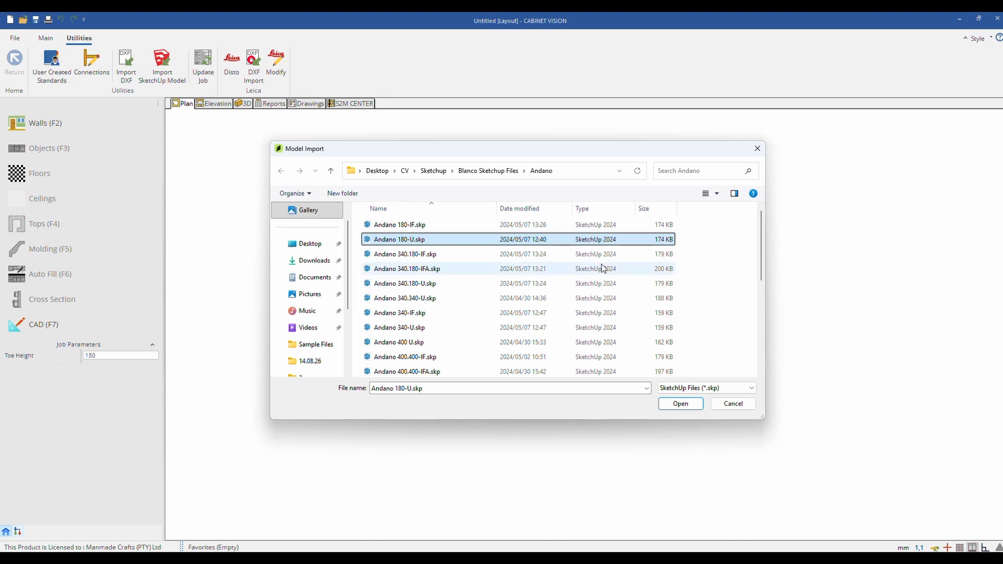
pyautogui.click(679, 403)
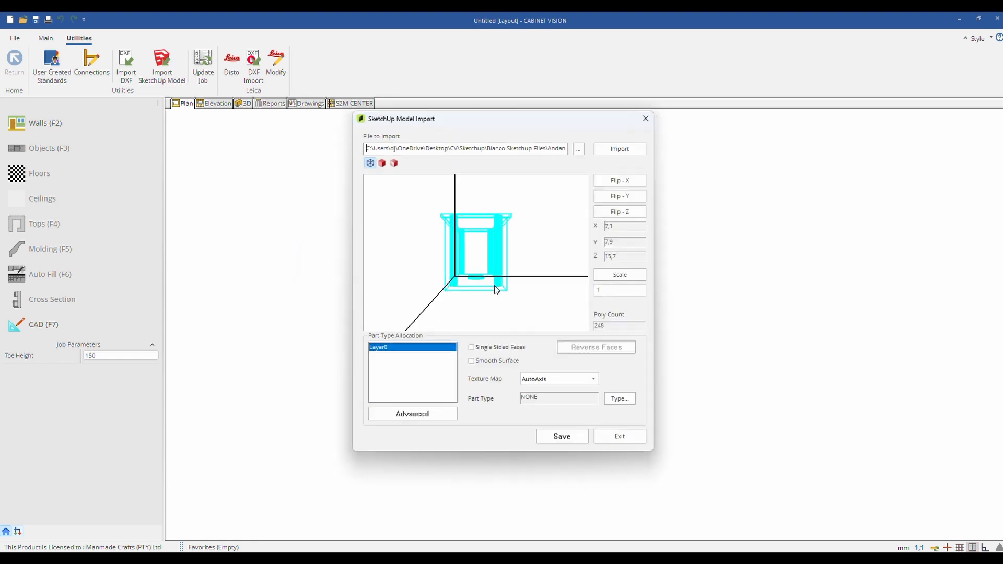
# Assign the Appliance part type from the Room schedule to Layer0 of the imported model.
pyautogui.moveTo(474, 231)
pyautogui.mouseDown()
pyautogui.moveTo(483, 289)
pyautogui.moveTo(489, 255)
pyautogui.moveTo(460, 257)
pyautogui.moveTo(543, 259)
pyautogui.moveTo(477, 258)
pyautogui.moveTo(487, 261)
pyautogui.mouseUp()
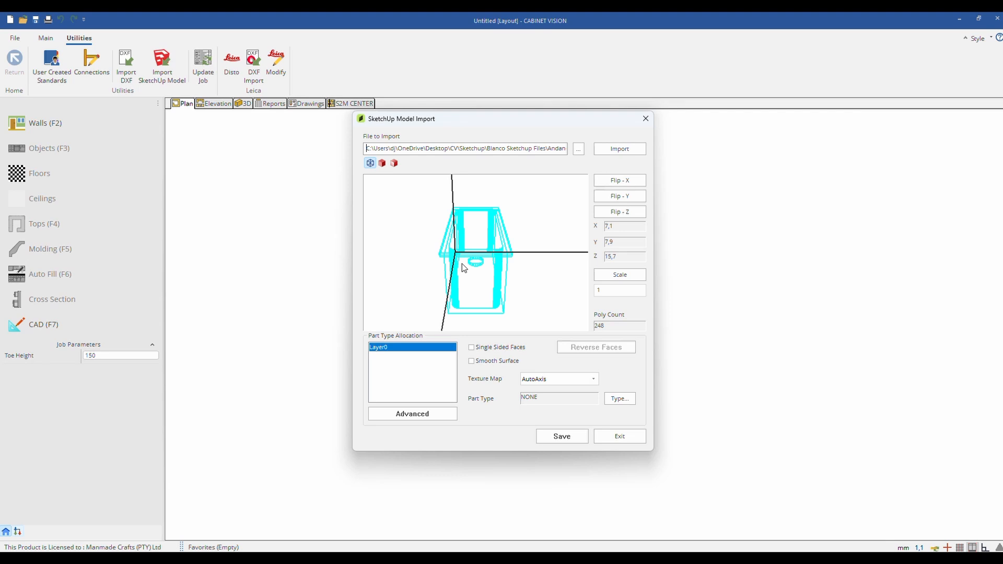
pyautogui.moveTo(490, 247); pyautogui.dragTo(479, 266)
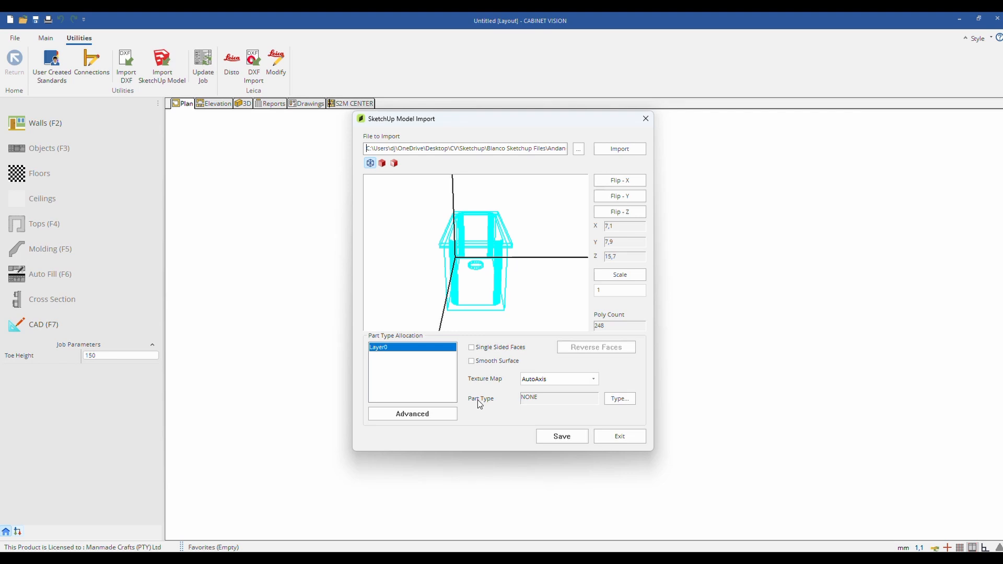
pyautogui.click(618, 400)
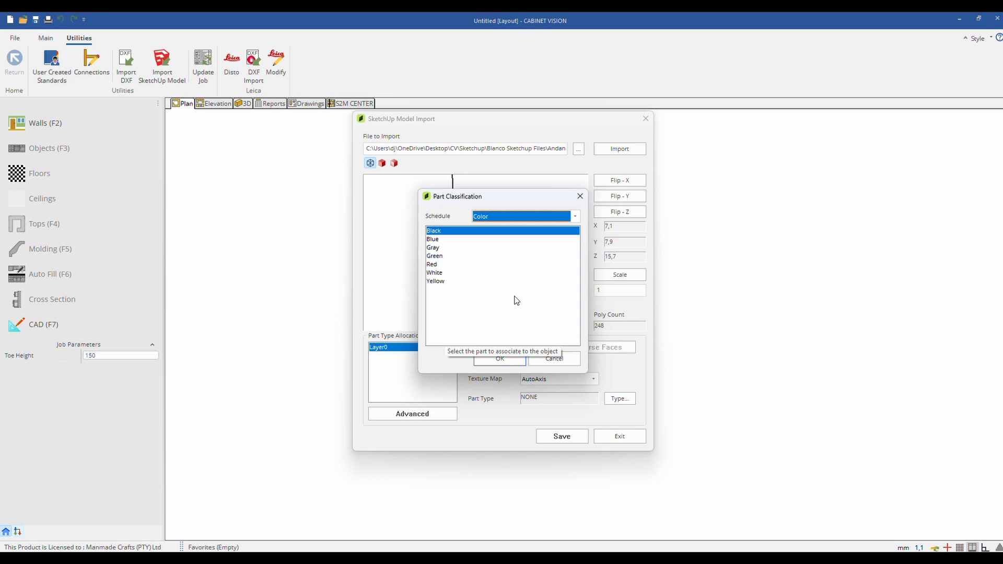
pyautogui.click(500, 216)
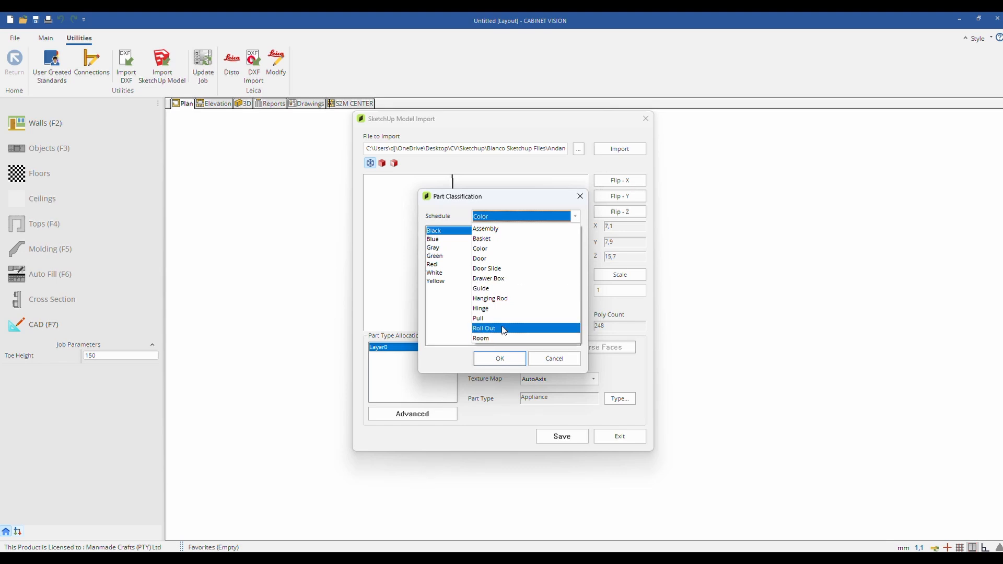
pyautogui.click(494, 339)
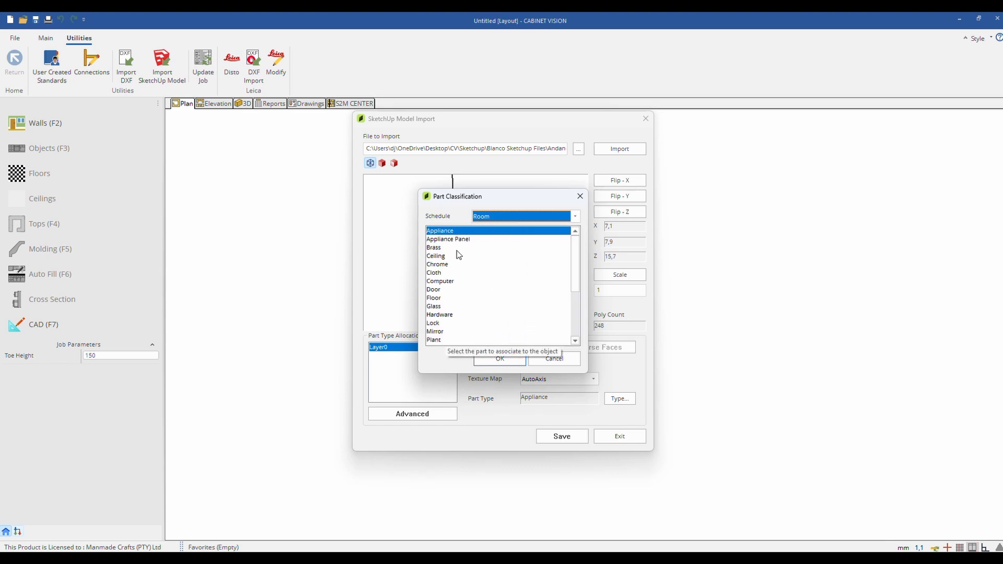
pyautogui.scroll(-4, 440, 313)
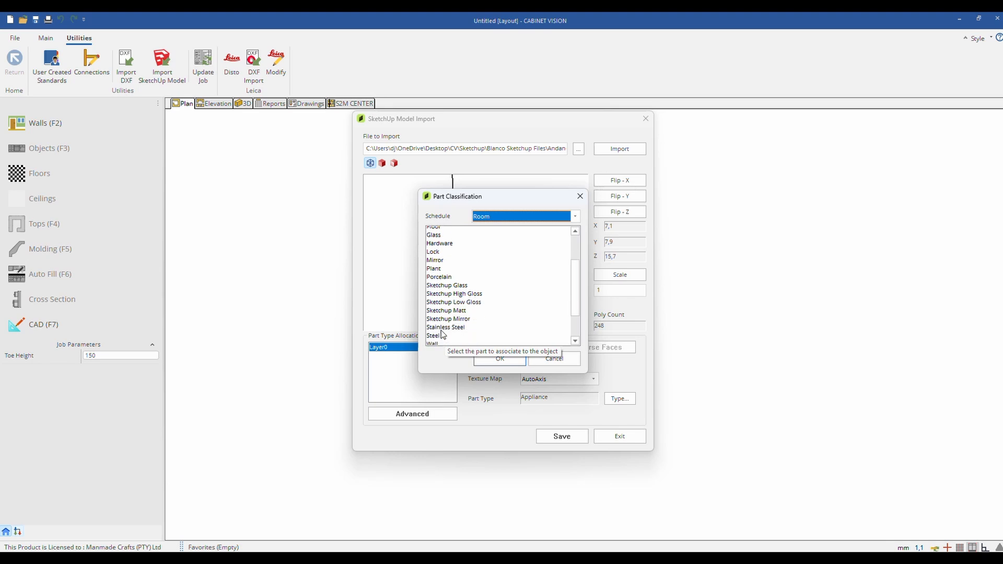
pyautogui.scroll(4, 444, 321)
pyautogui.click(444, 231)
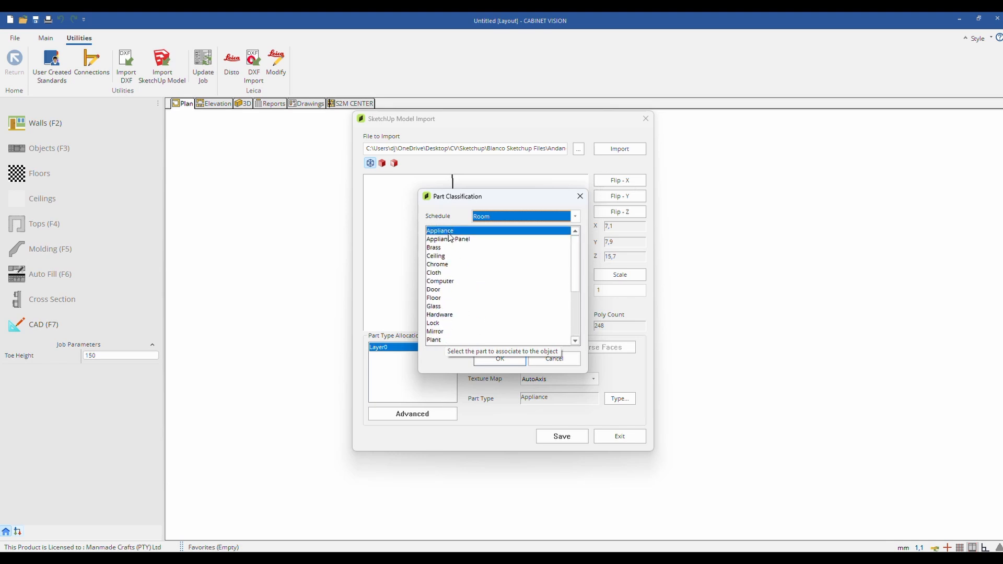
pyautogui.click(509, 361)
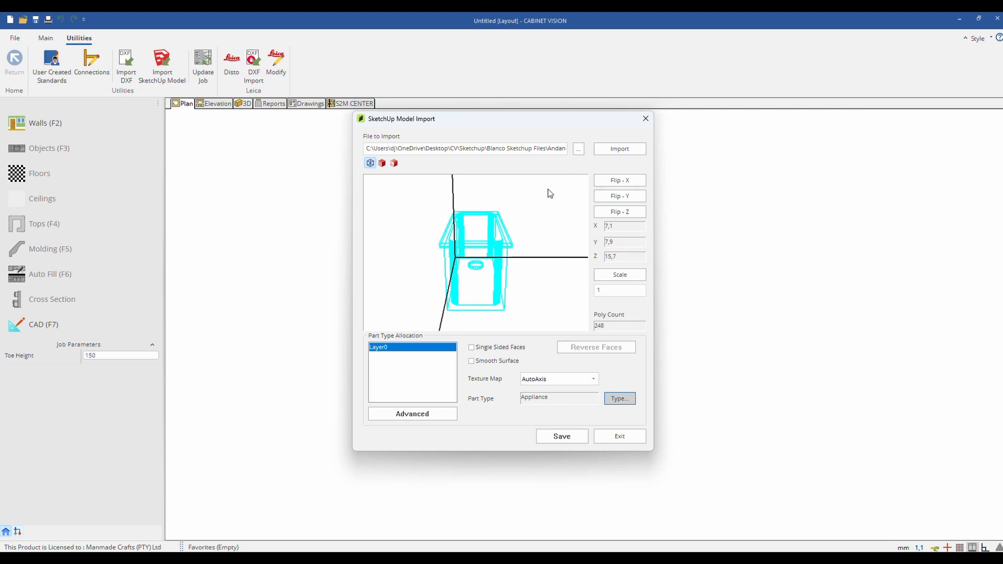
# Start saving the model as an object with the name and description "Example Sink" and the sink icon.
pyautogui.click(561, 436)
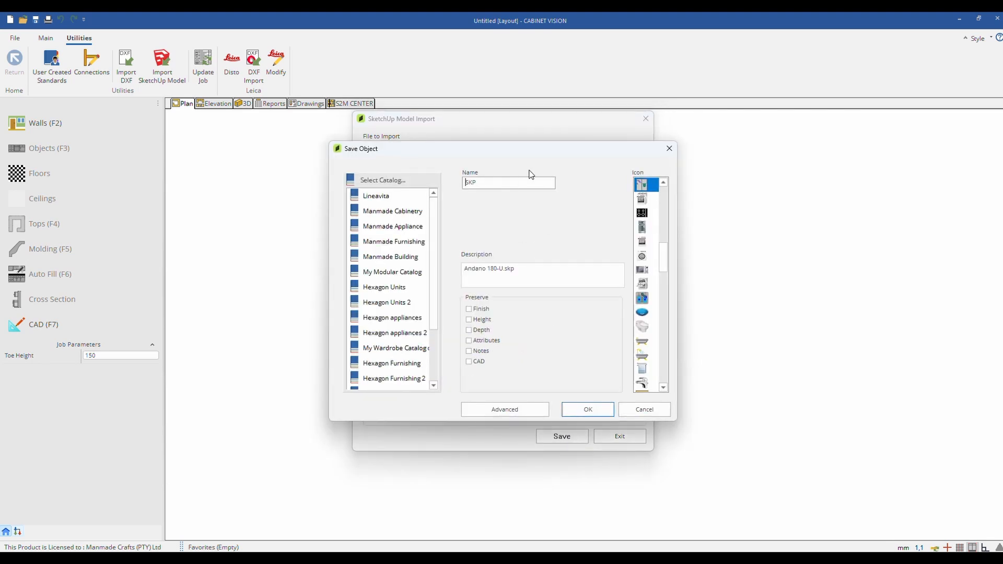
pyautogui.moveTo(506, 184); pyautogui.dragTo(452, 188)
pyautogui.write('Example Sink')
pyautogui.press('Tab')
pyautogui.hotkey('ctrl', 'c')
pyautogui.press('Tab')
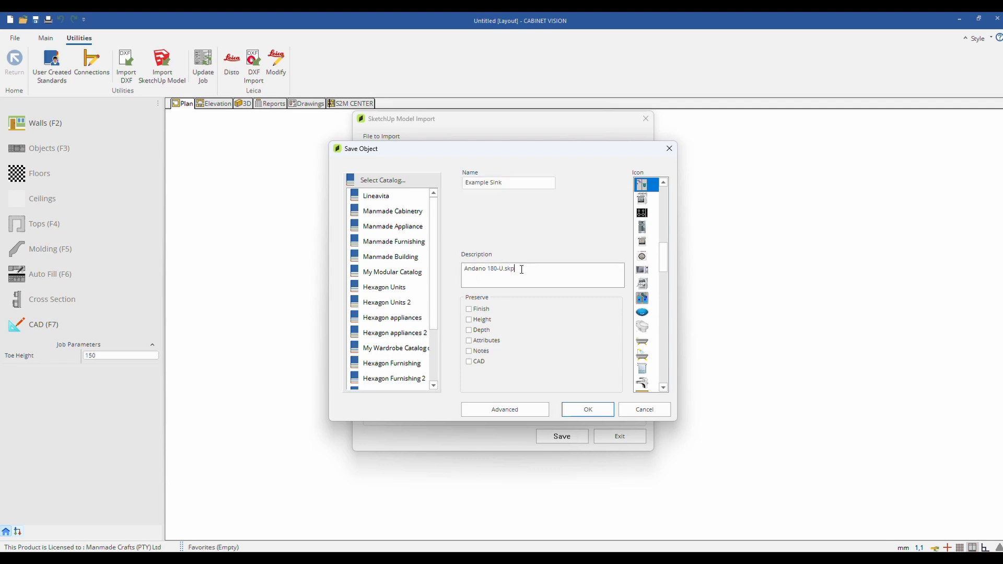
pyautogui.hotkey('ctrl', 'v')
pyautogui.scroll(1, 650, 206)
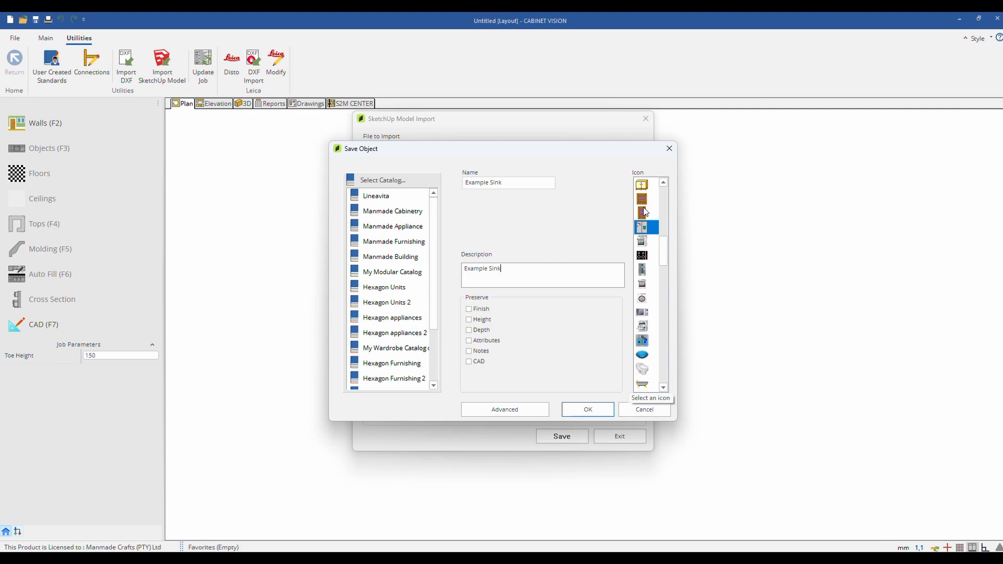
pyautogui.scroll(-1, 646, 214)
pyautogui.click(641, 300)
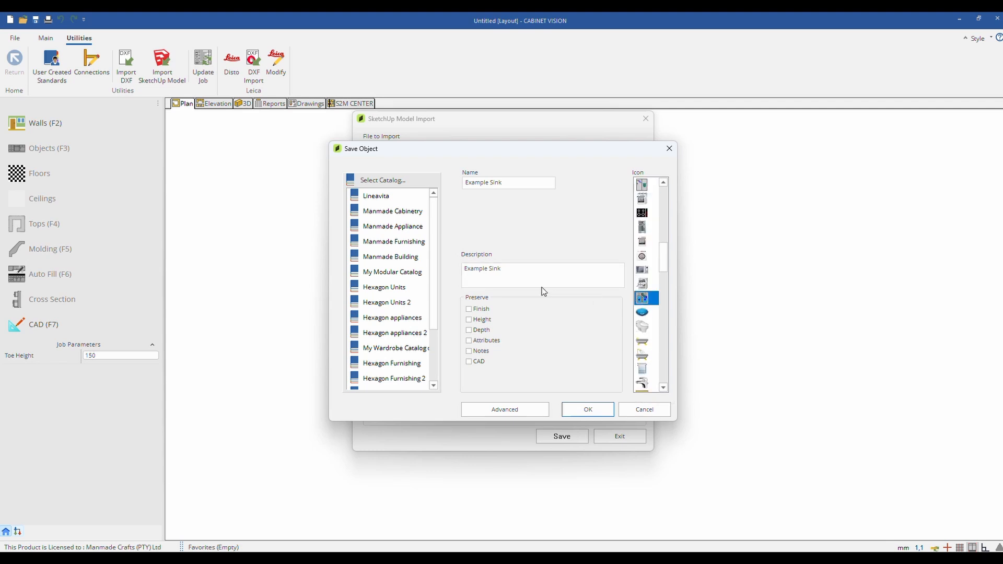
# In the object's advanced properties, set the type to Sink within the Appliance class.
pyautogui.click(492, 411)
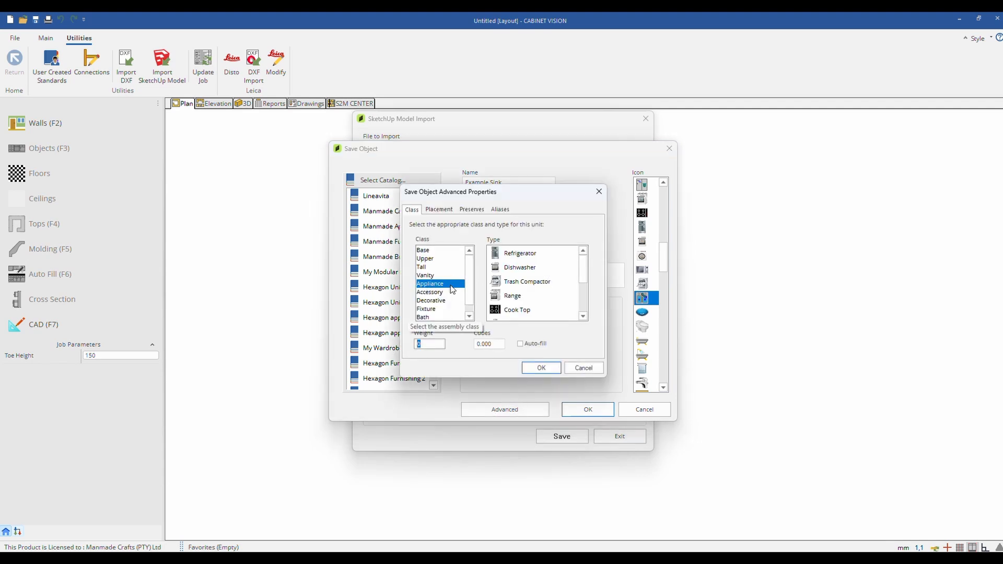
pyautogui.scroll(-2, 500, 274)
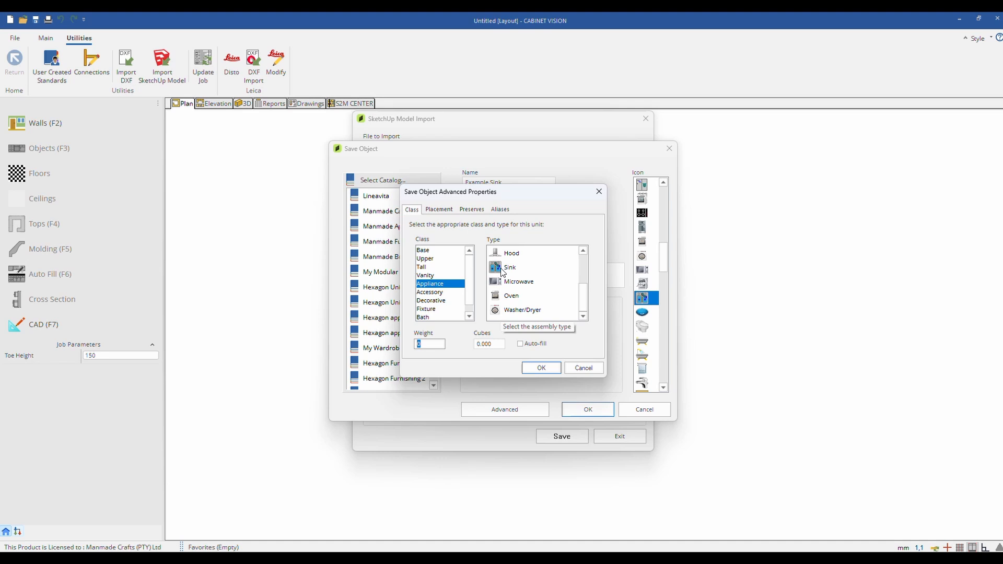
pyautogui.click(502, 270)
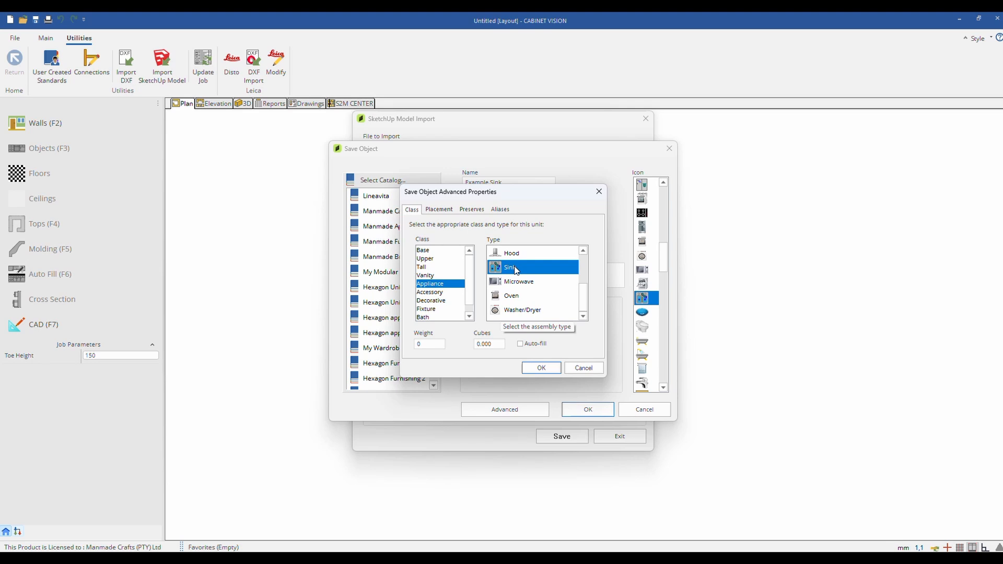
pyautogui.scroll(2, 515, 270)
pyautogui.scroll(-1, 511, 257)
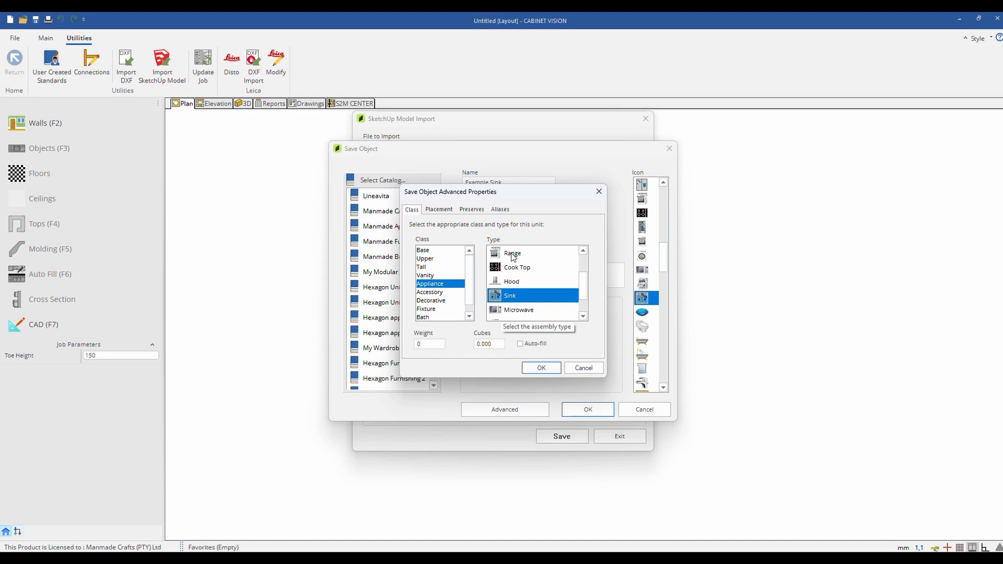
# Enable wall placement and width, height and depth stretching, set the vertical placement to Under Counter, and accept the advanced properties.
pyautogui.click(447, 208)
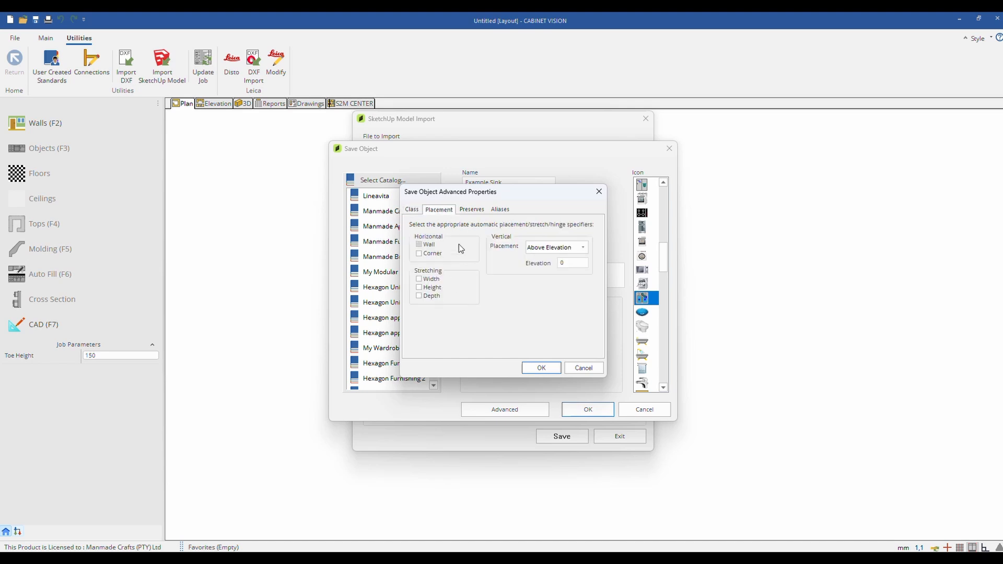
pyautogui.click(421, 246)
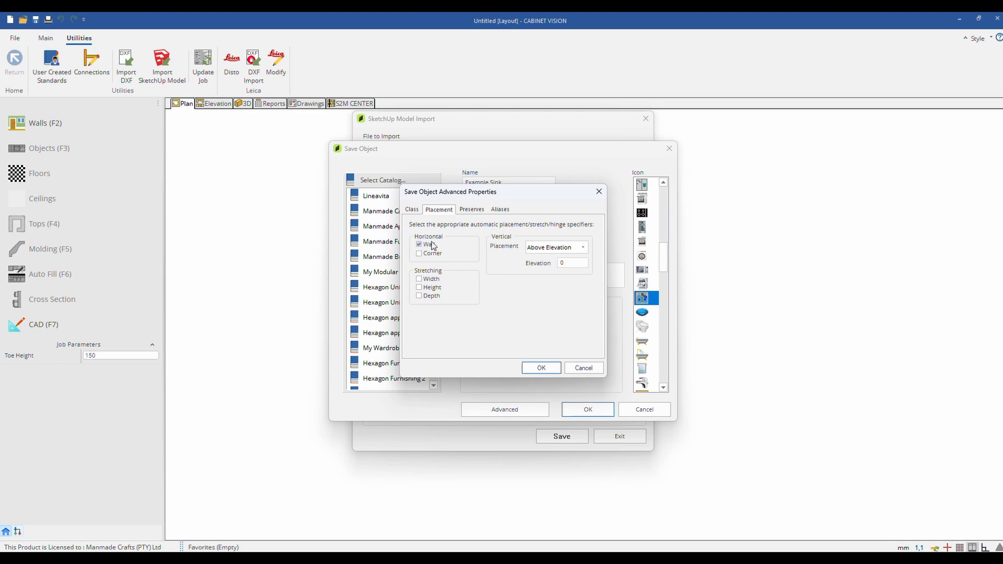
pyautogui.click(419, 280)
pyautogui.click(420, 288)
pyautogui.click(420, 296)
pyautogui.click(553, 248)
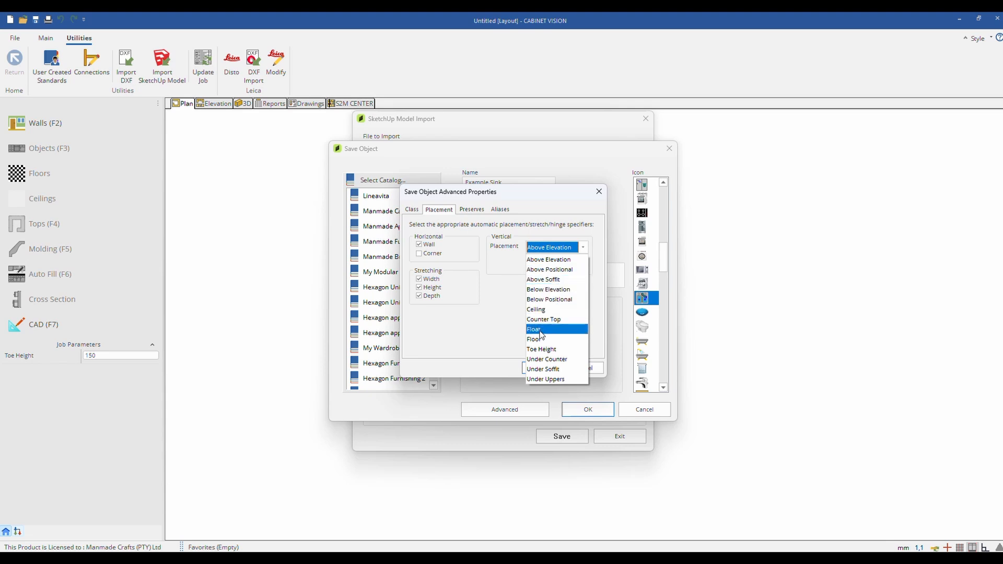
pyautogui.click(554, 364)
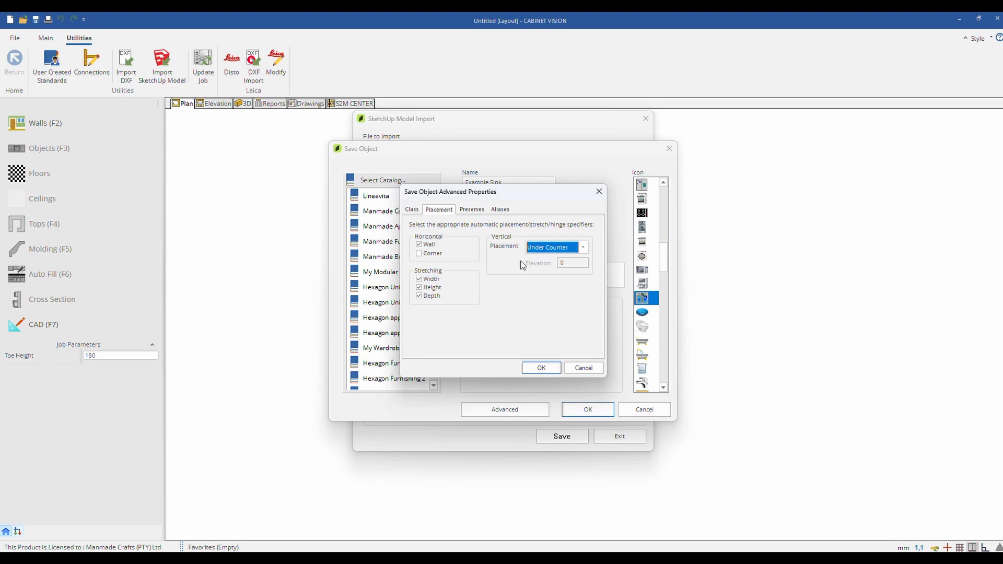
pyautogui.click(468, 211)
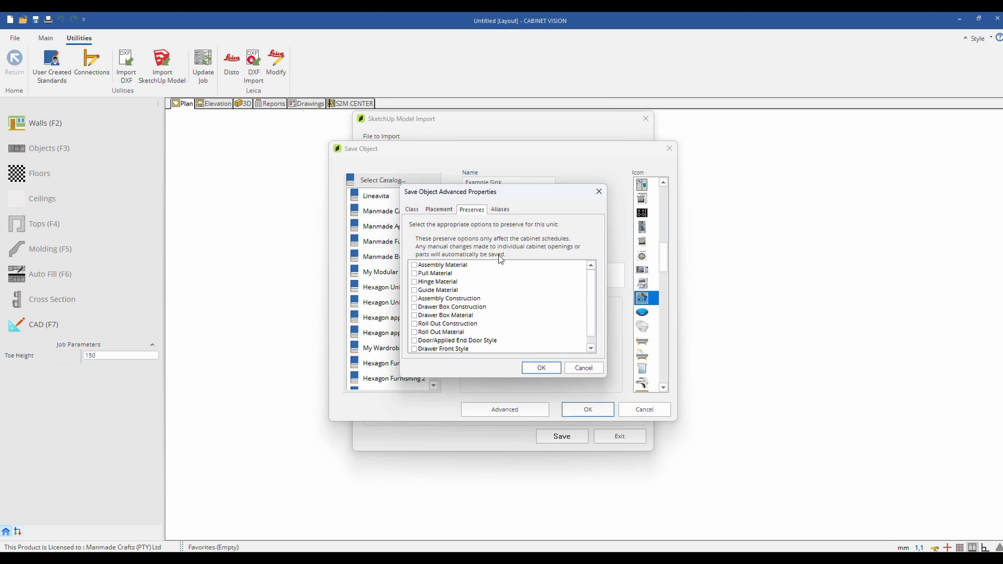
pyautogui.click(416, 209)
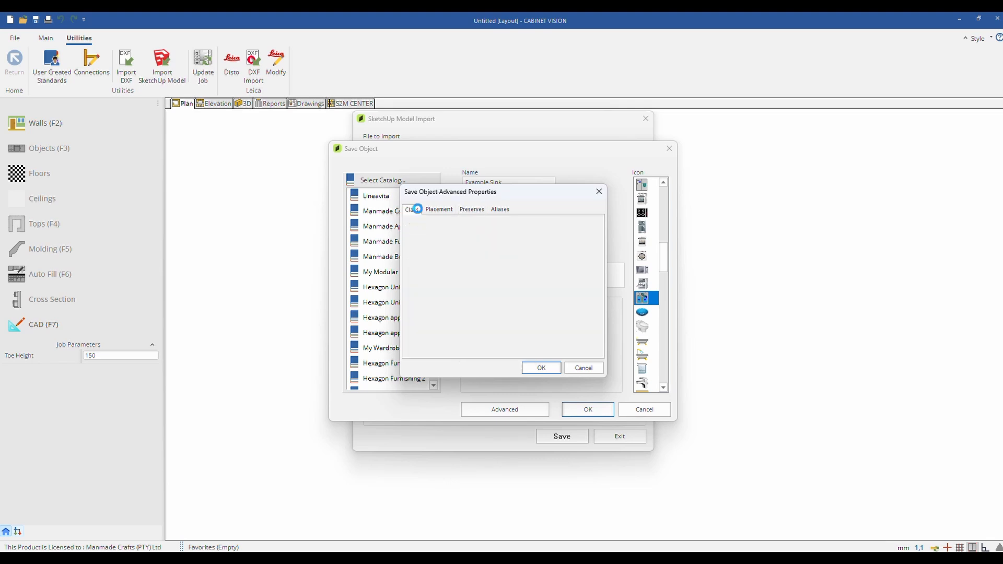
pyautogui.click(549, 371)
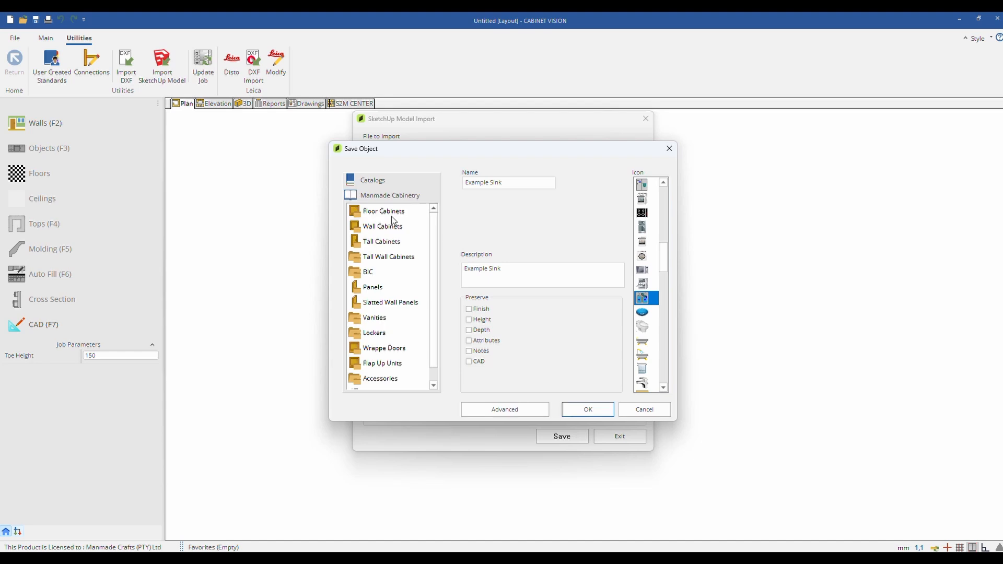
# Save the object in the Manmade Cabinetry catalog and exit the SketchUp model import.
pyautogui.scroll(-1, 390, 230)
pyautogui.scroll(1, 390, 282)
pyautogui.click(574, 412)
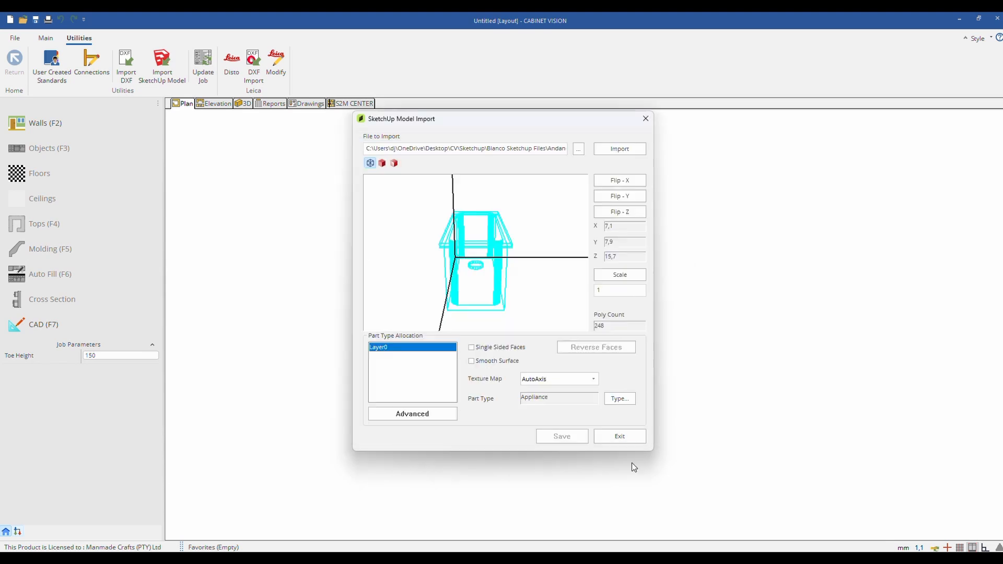
pyautogui.click(610, 440)
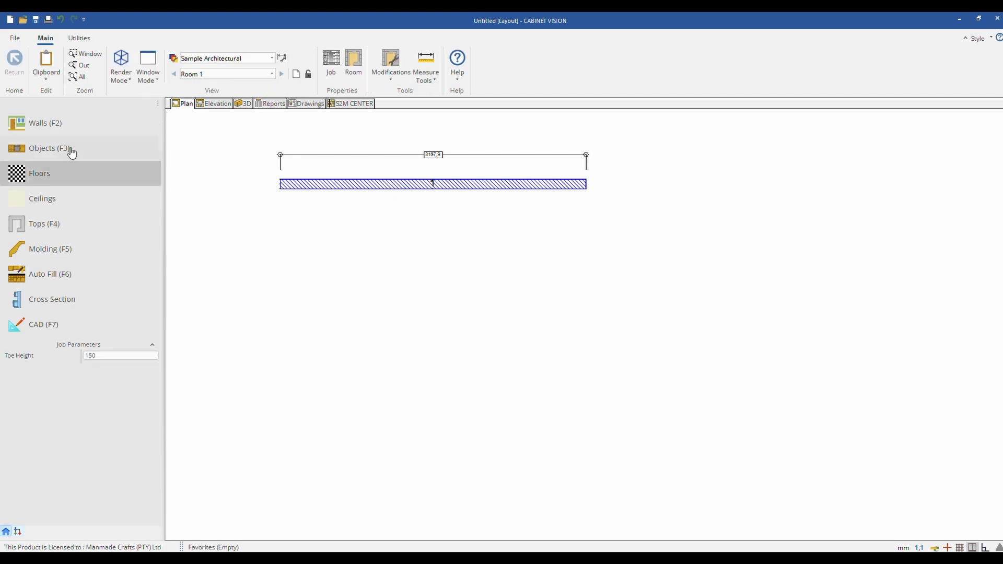
# Place the Example Sink from the Manmade Cabinetry catalog on the wall, centred about 1500 mm from its left end, and view it in 3D.
pyautogui.click(70, 150)
pyautogui.click(47, 148)
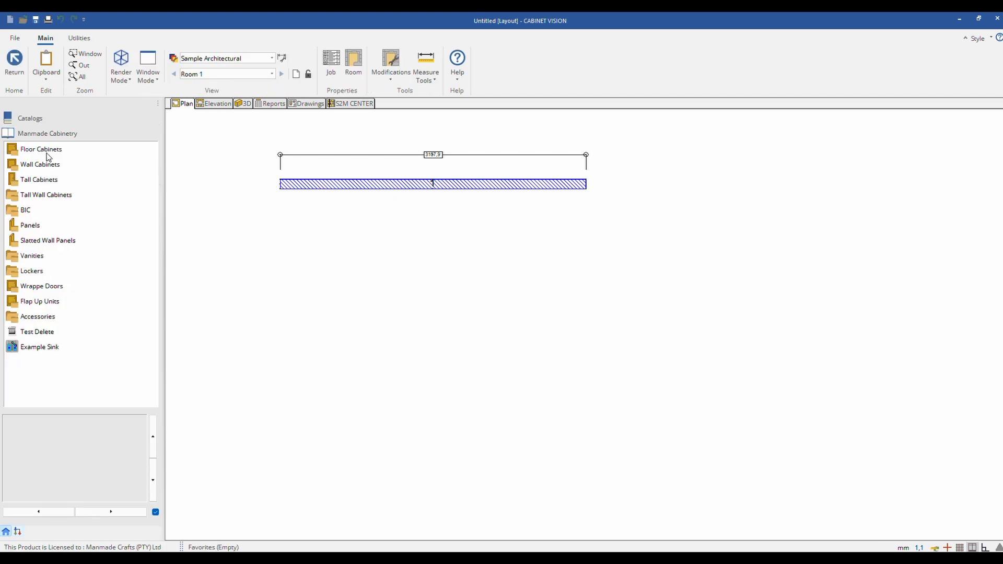
pyautogui.click(39, 346)
pyautogui.moveTo(57, 340); pyautogui.dragTo(557, 369)
pyautogui.click(243, 103)
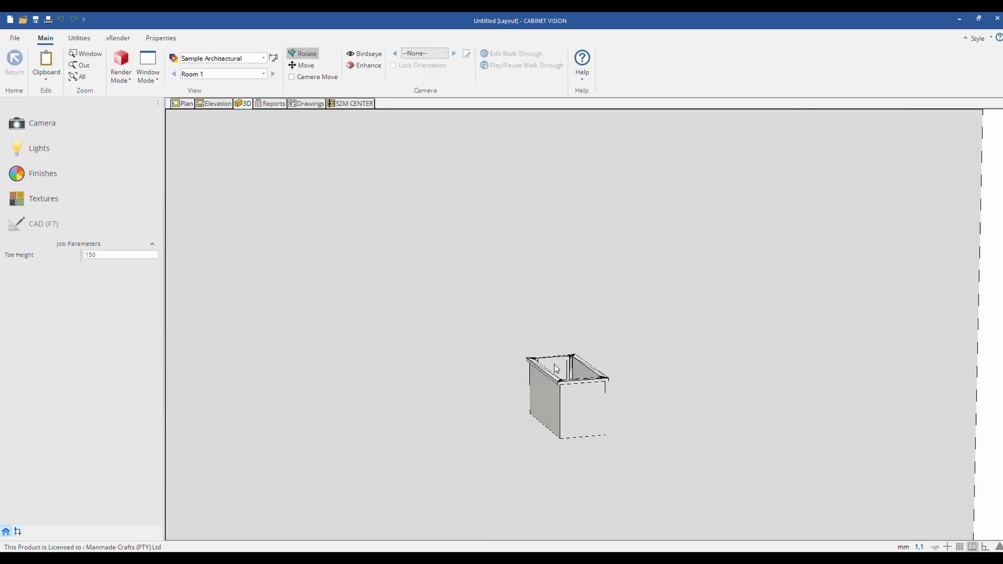
# In the plan view, set the sink's width to 300 mm, stretched to the right, and its depth to 500 mm.
pyautogui.click(185, 104)
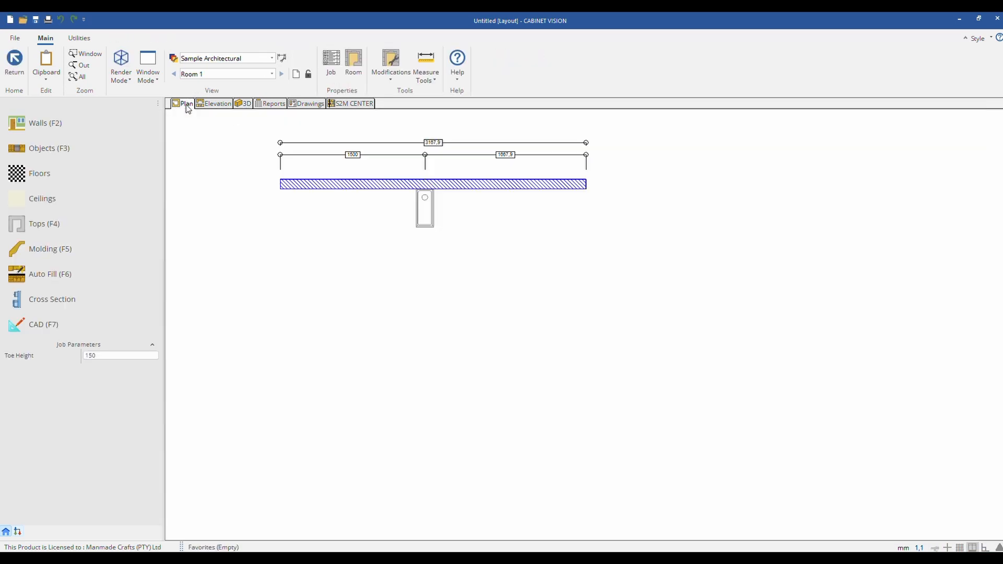
pyautogui.click(432, 220)
pyautogui.click(124, 240)
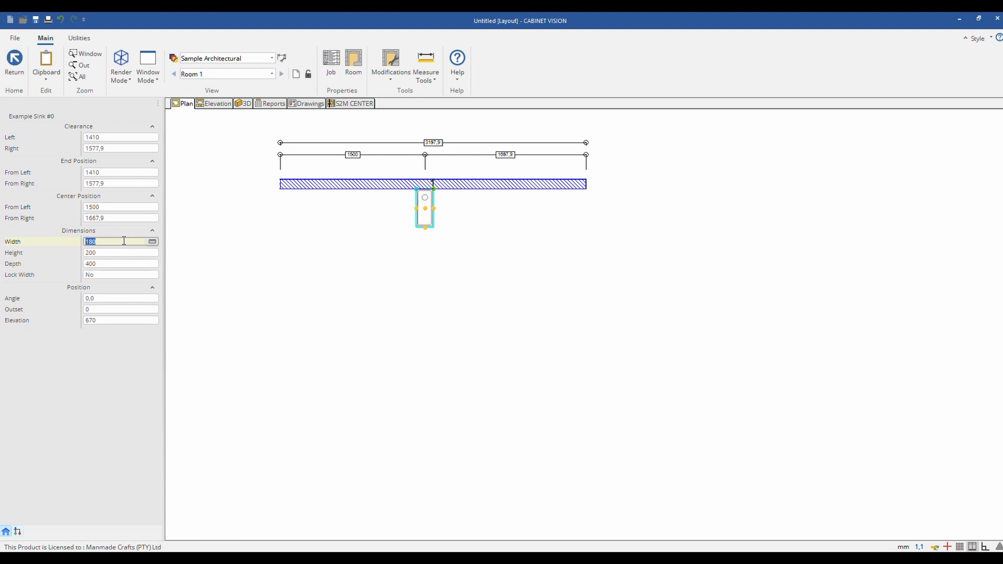
pyautogui.write('300')
pyautogui.press('Tab')
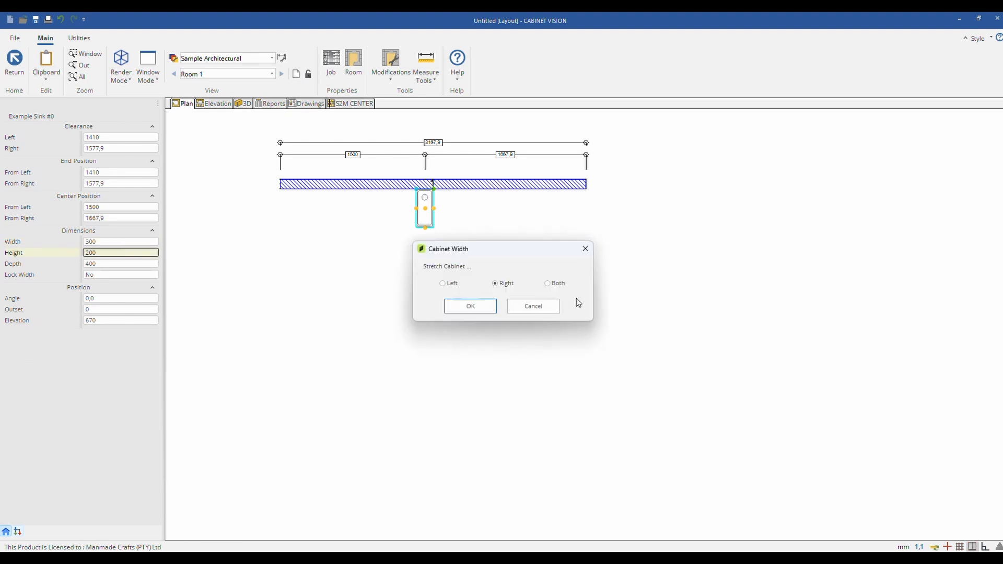
pyautogui.click(485, 307)
pyautogui.click(113, 264)
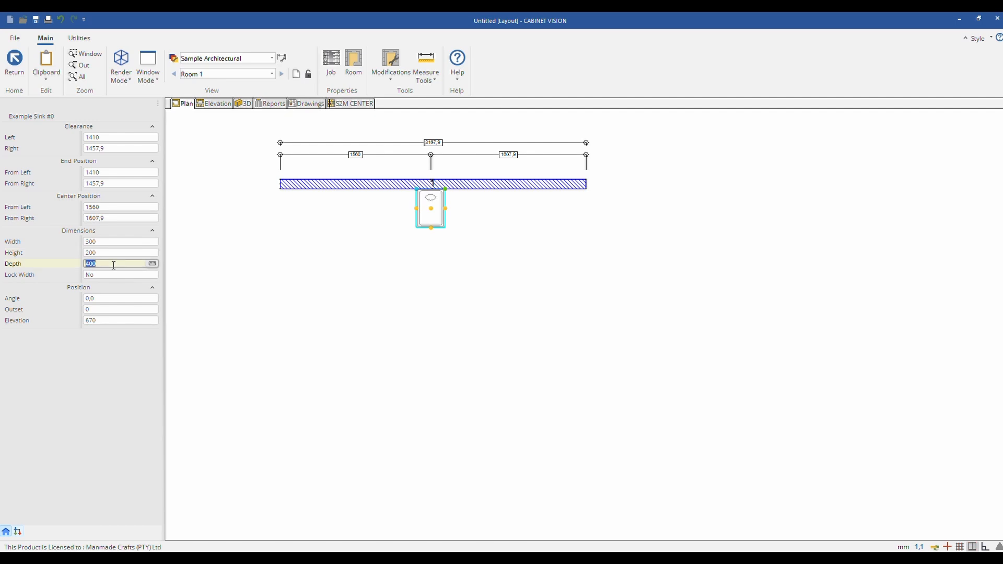
pyautogui.write('500')
pyautogui.click(112, 253)
# Inspect the resized sink on the wall in the 3D view.
pyautogui.click(242, 103)
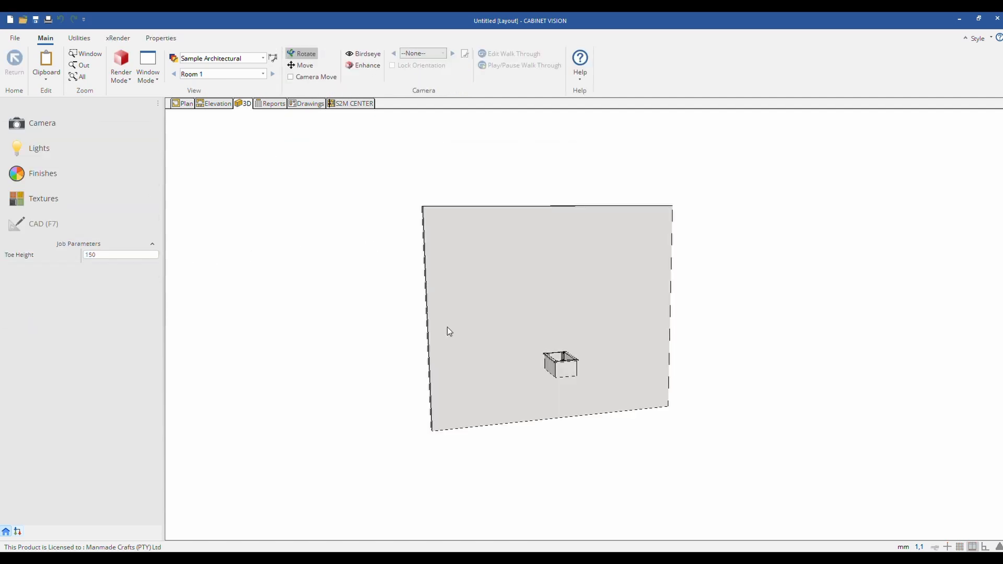
pyautogui.scroll(3, 560, 384)
pyautogui.moveTo(560, 384); pyautogui.dragTo(463, 383)
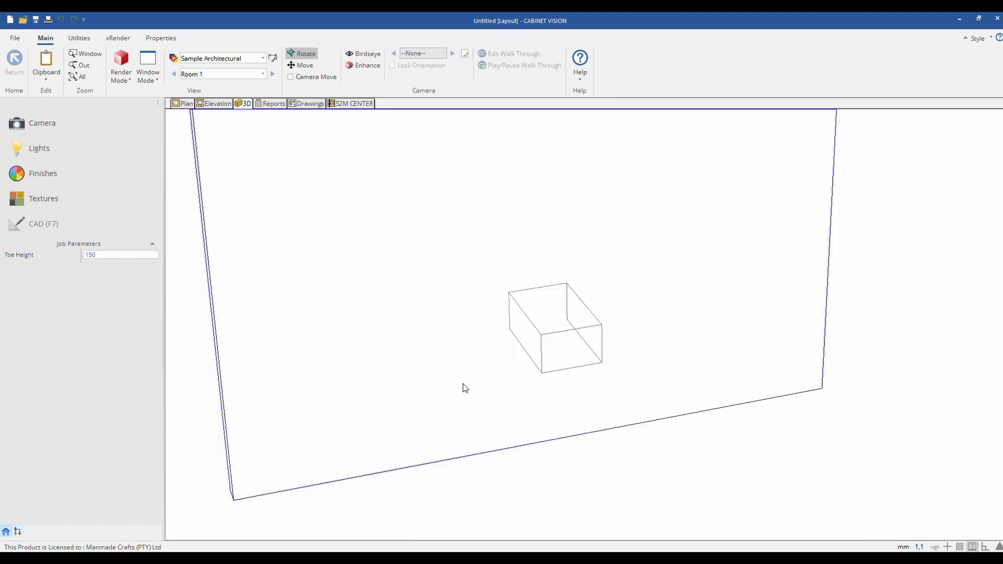